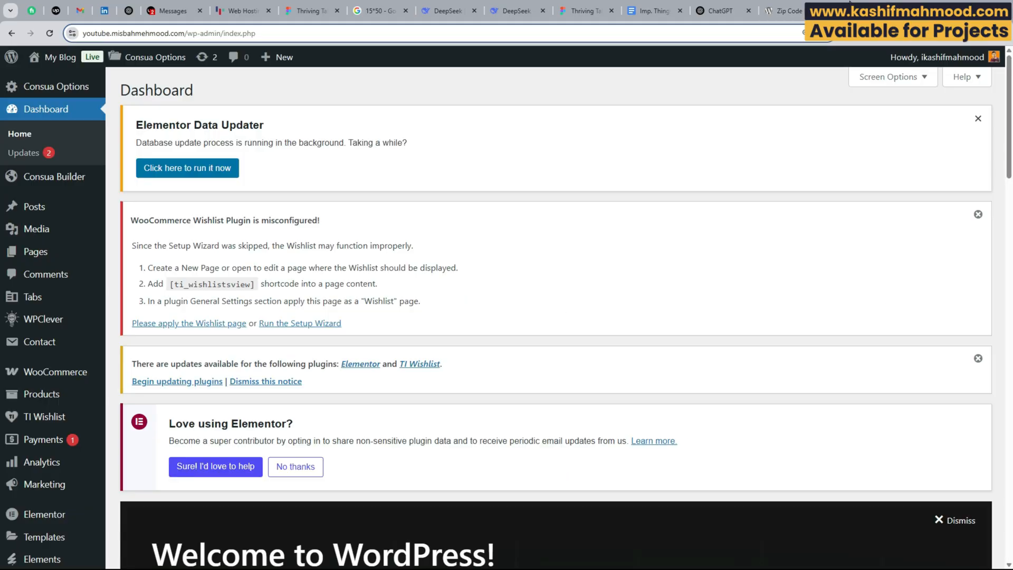
- Open the add-plugins page and search the directory for "Zip Code Based Product Price for WooCommerce"
scroll(79, 380, down, 6)
mouse_move(40, 460)
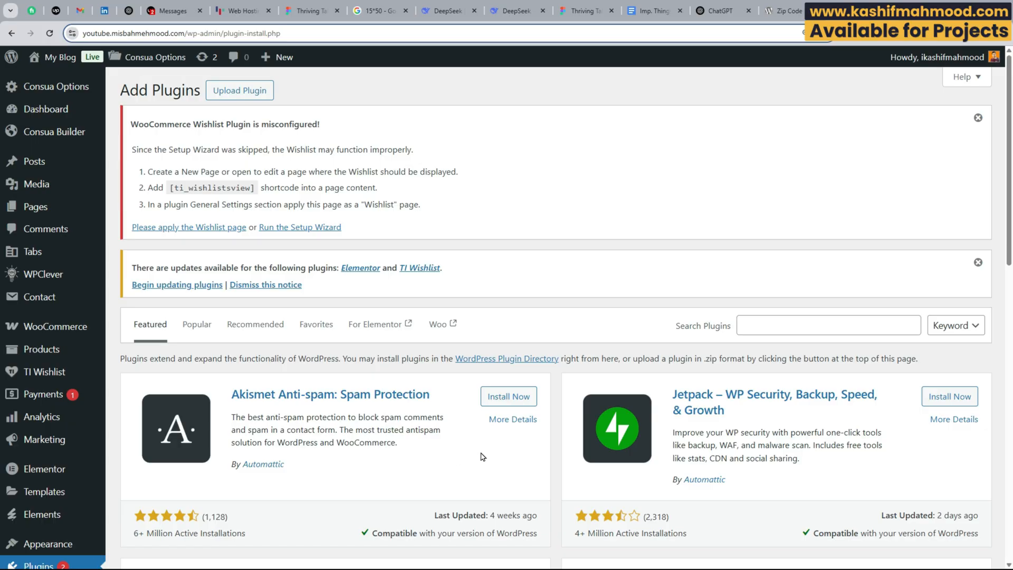
click(742, 326)
right_click(753, 326)
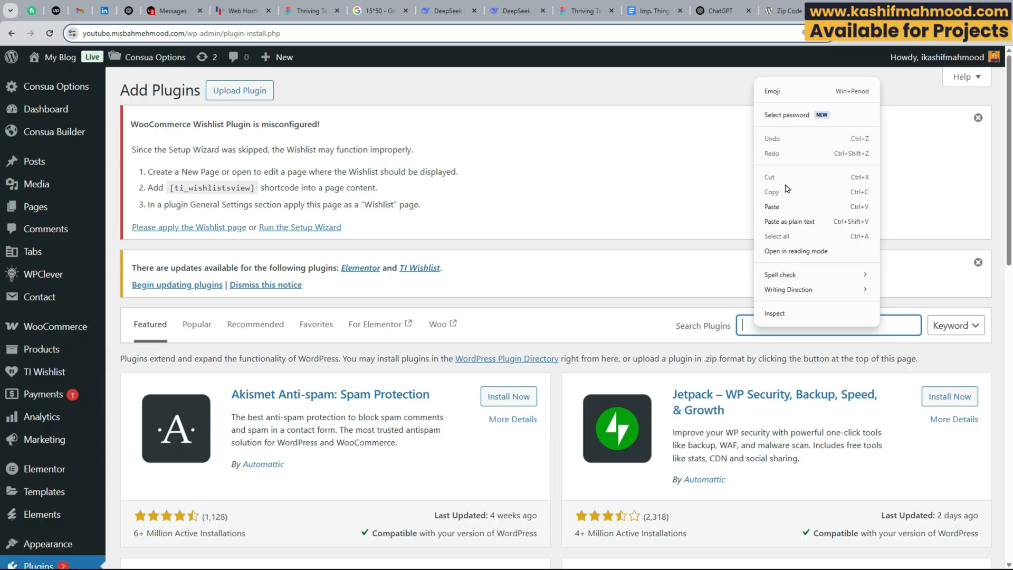
click(781, 206)
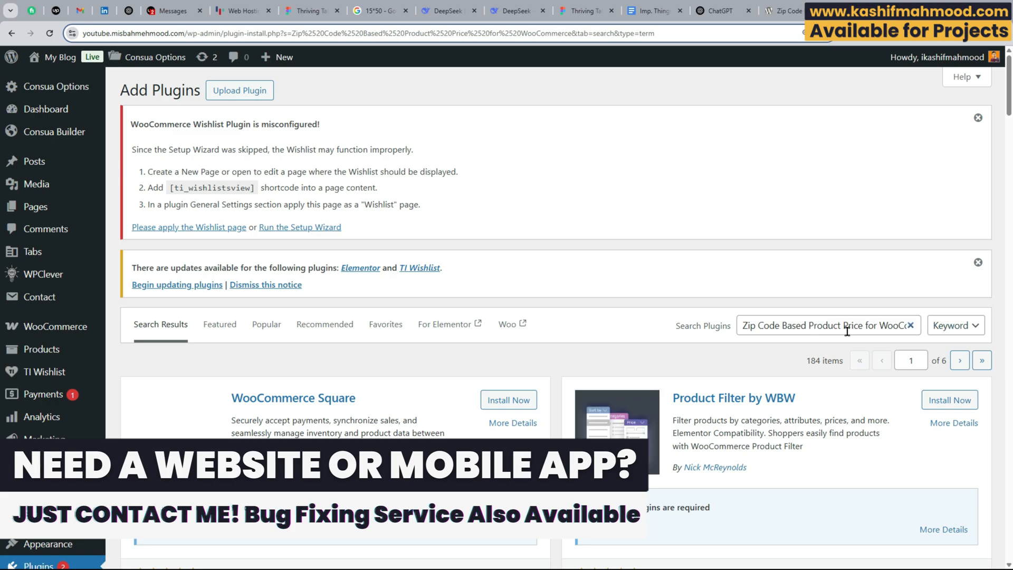
- Find the Zip Code Based Product Price for WooCommerce plugin among the search results, then install and activate it
scroll(617, 354, down, 1)
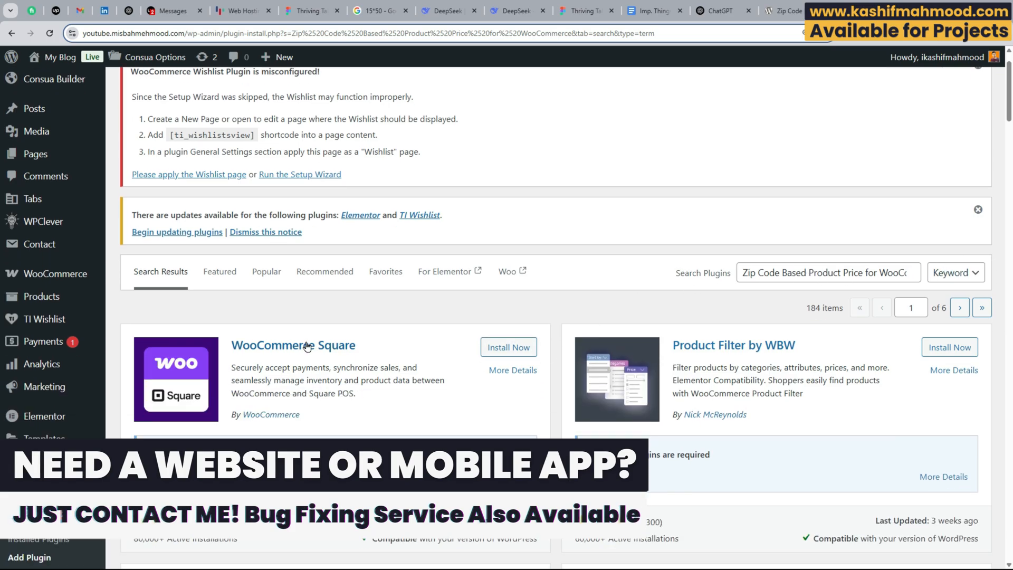
scroll(549, 381, down, 8)
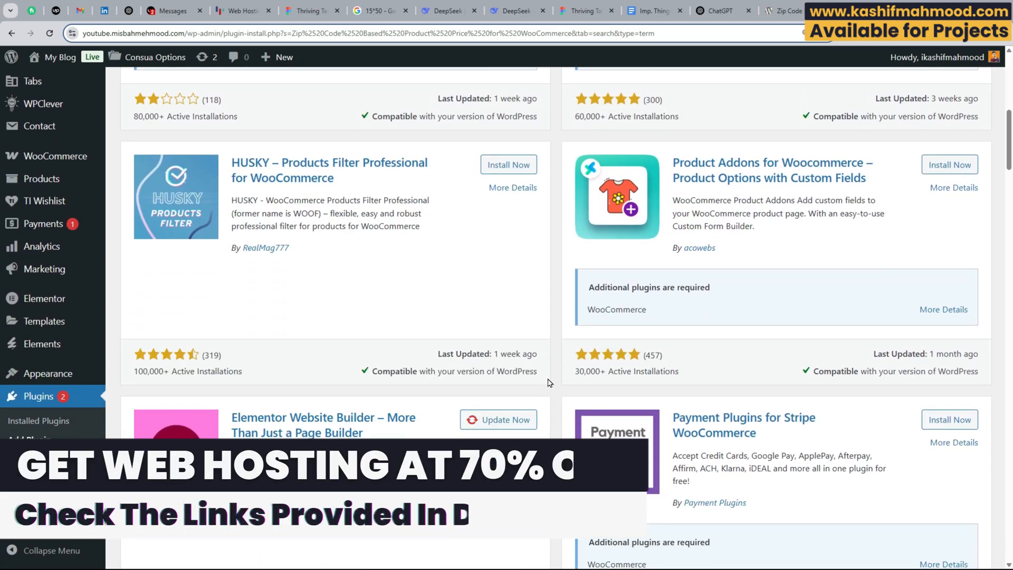
scroll(548, 381, down, 15)
scroll(549, 381, up, 4)
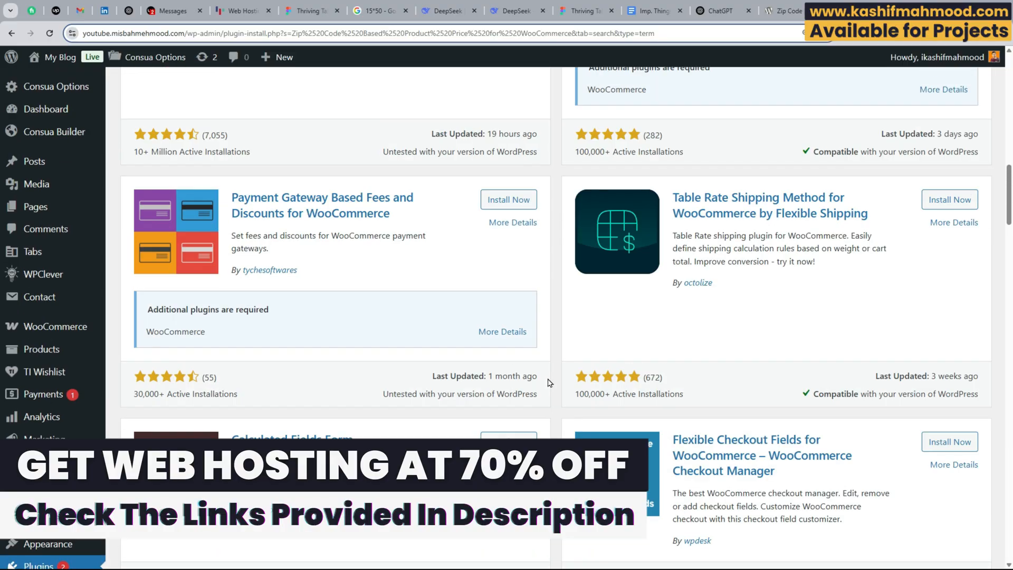
scroll(549, 381, down, 10)
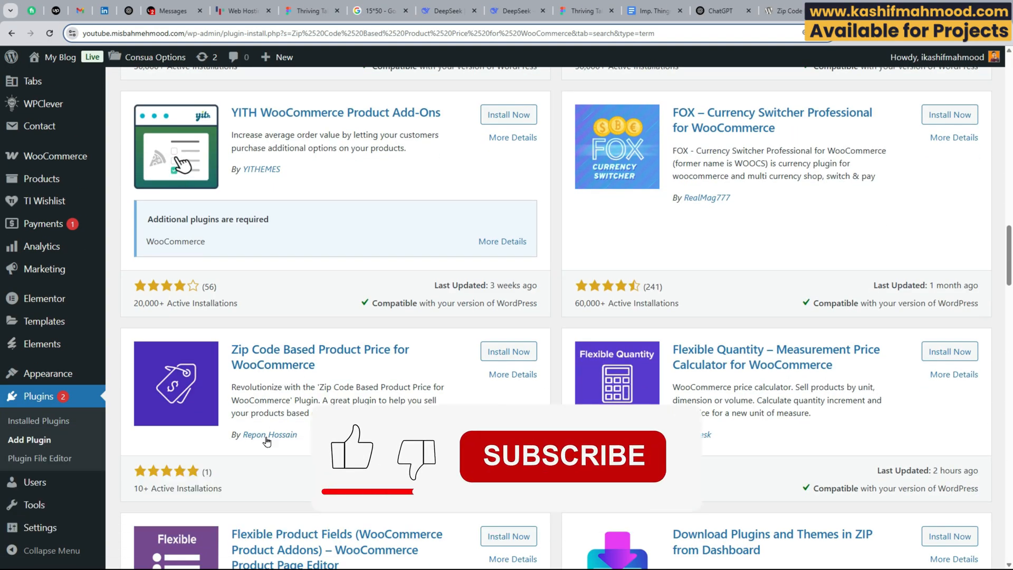
click(771, 16)
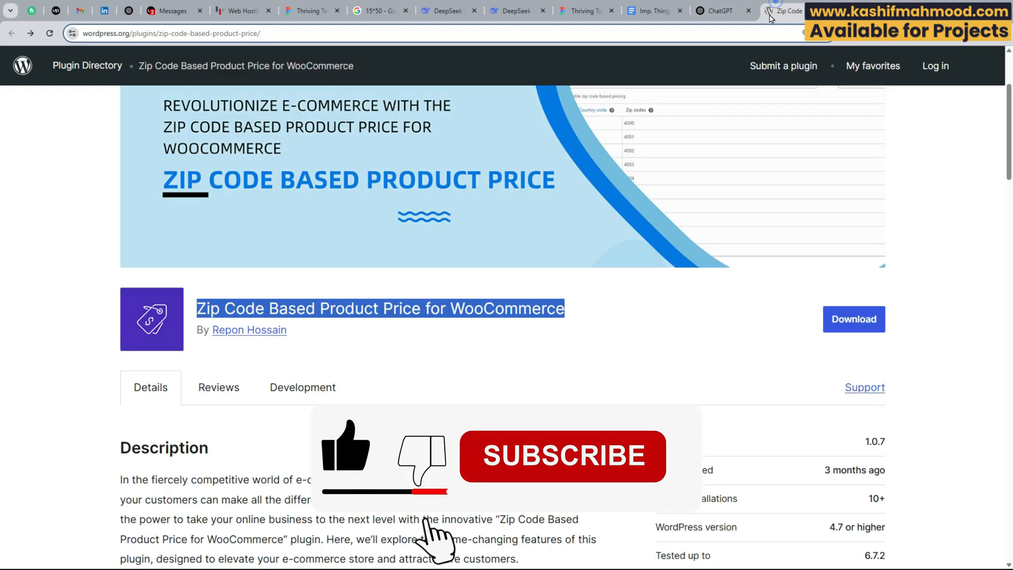
click(850, 13)
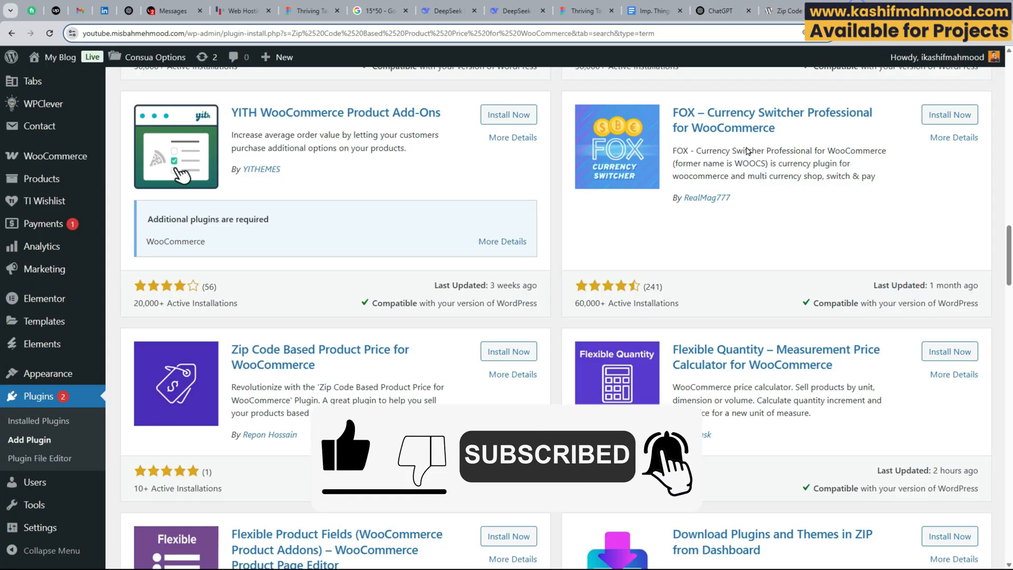
click(503, 351)
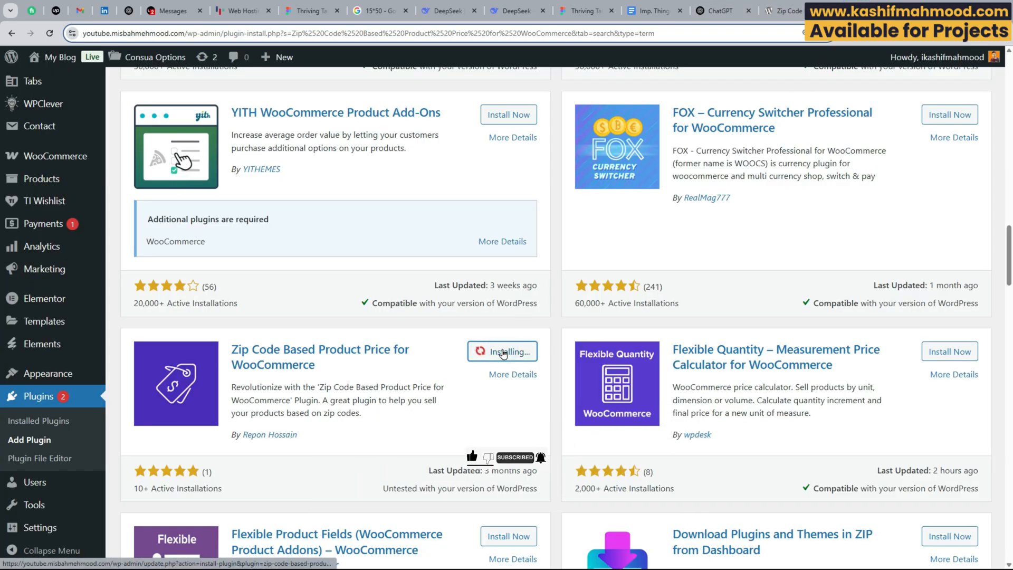
click(515, 357)
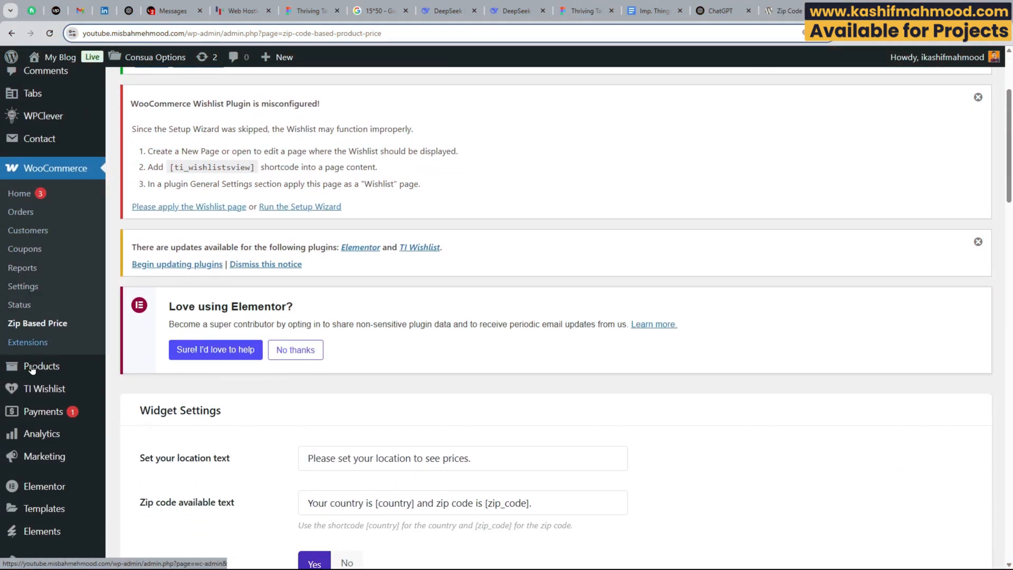
- Open the Wireless Speaker product for editing and go to its general product data
click(42, 366)
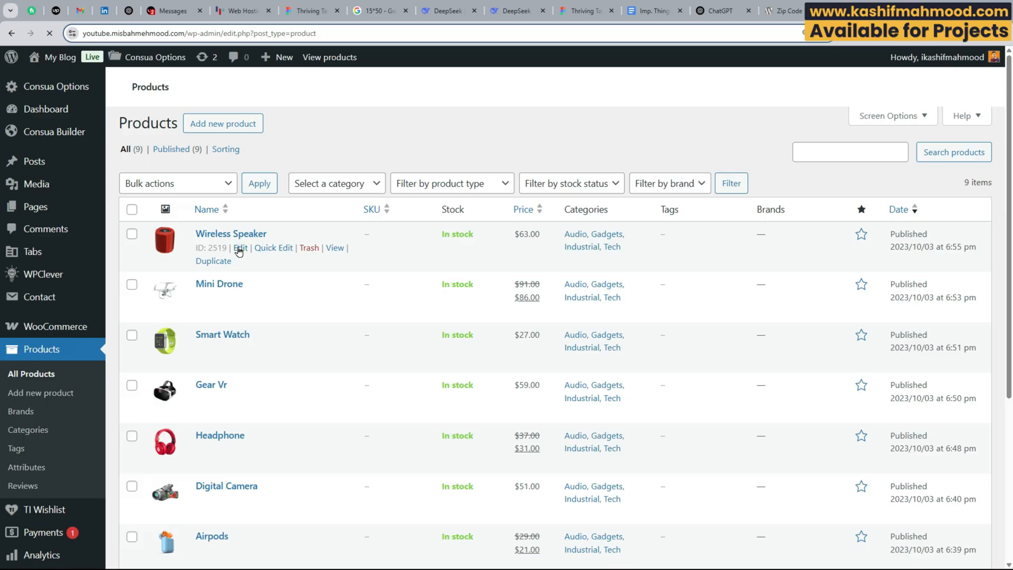
click(241, 237)
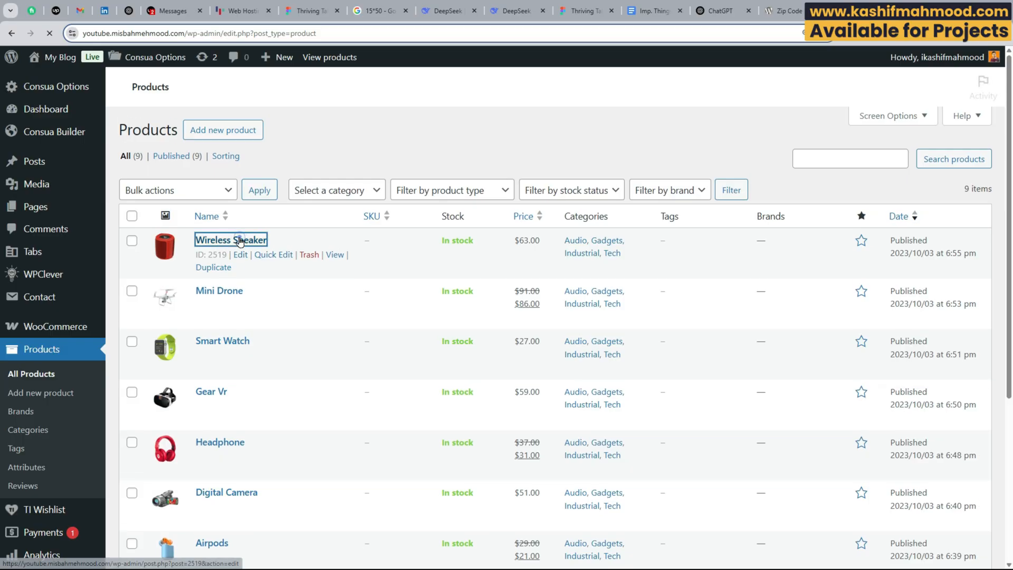
scroll(253, 369, down, 5)
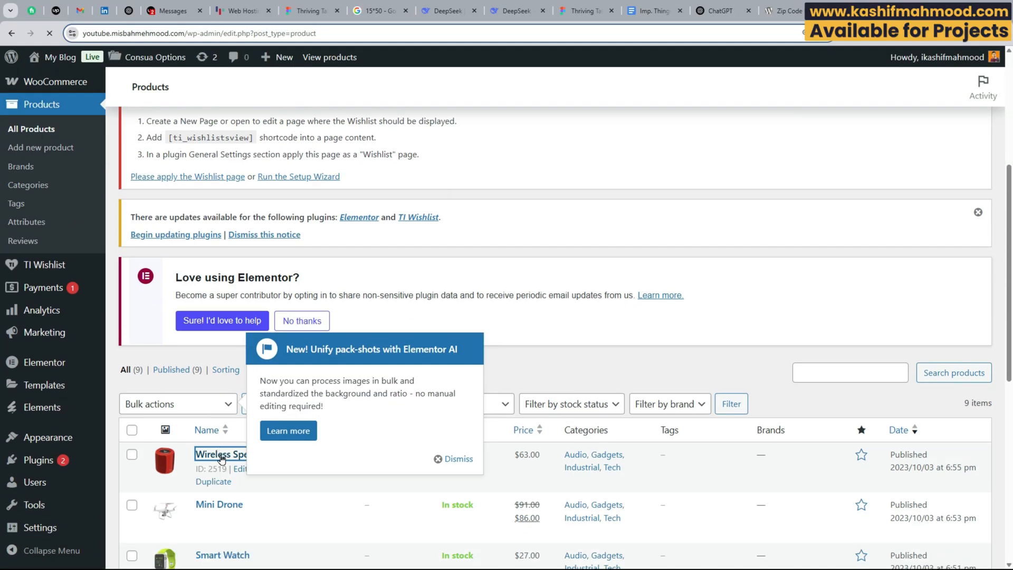
scroll(457, 465, down, 6)
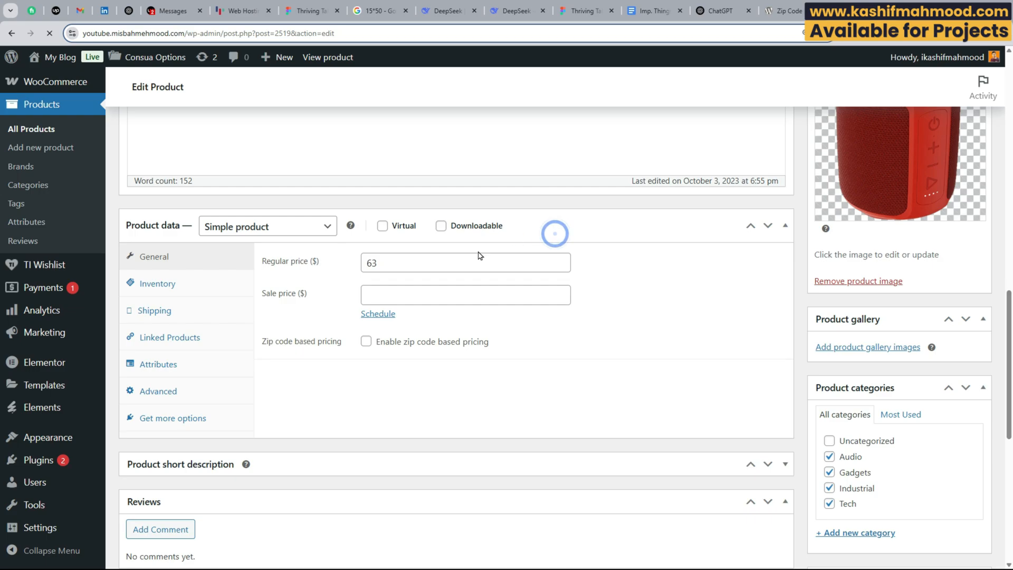
- Enable zip code based pricing for the Wireless Speaker and add a new pricing row
click(366, 341)
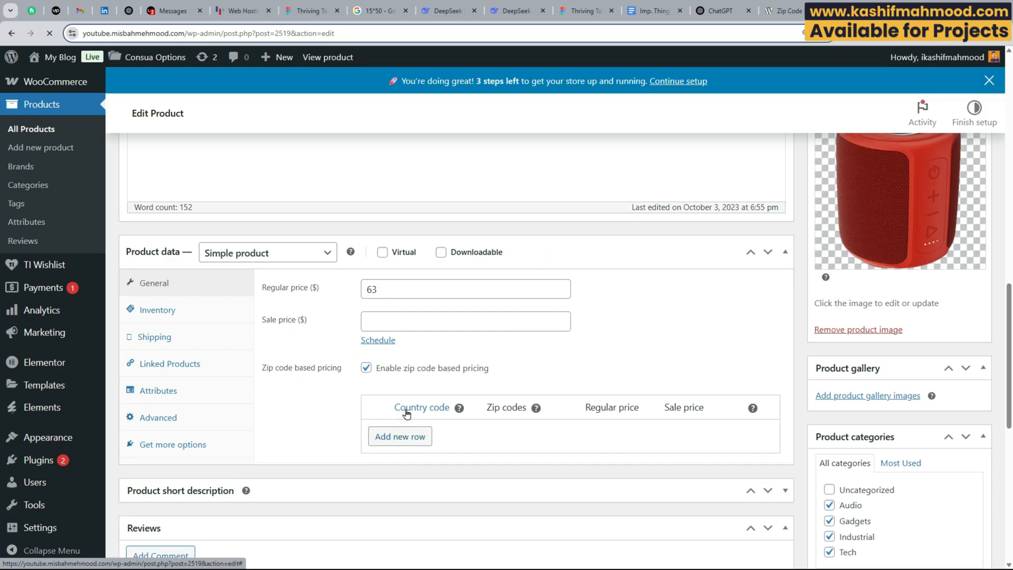
click(406, 433)
scroll(412, 301, down, 3)
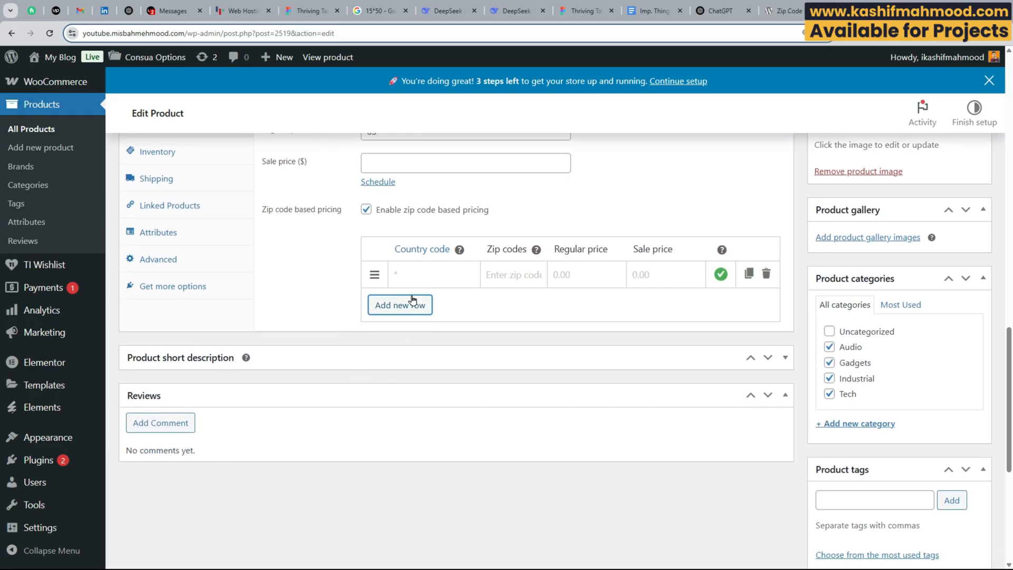
- Fill in the zip code pricing row with country code PK, zip code 44000 and regular price 44
scroll(422, 274, up, 1)
click(425, 330)
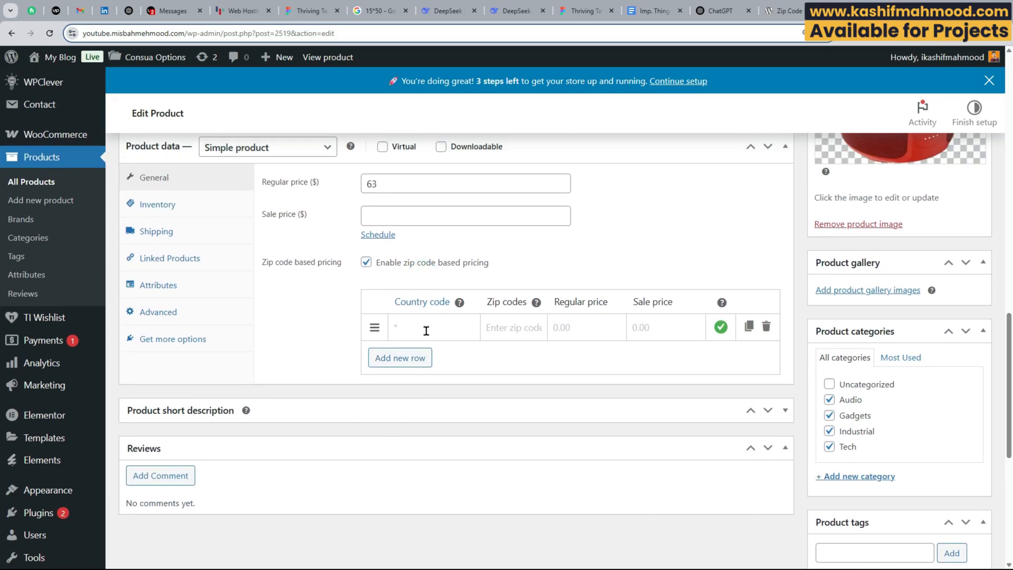
click(498, 328)
text(44)
click(564, 329)
click(567, 320)
text(4)
click(258, 322)
- Update the Wireless Speaker product to save its zip code pricing
scroll(628, 380, up, 3)
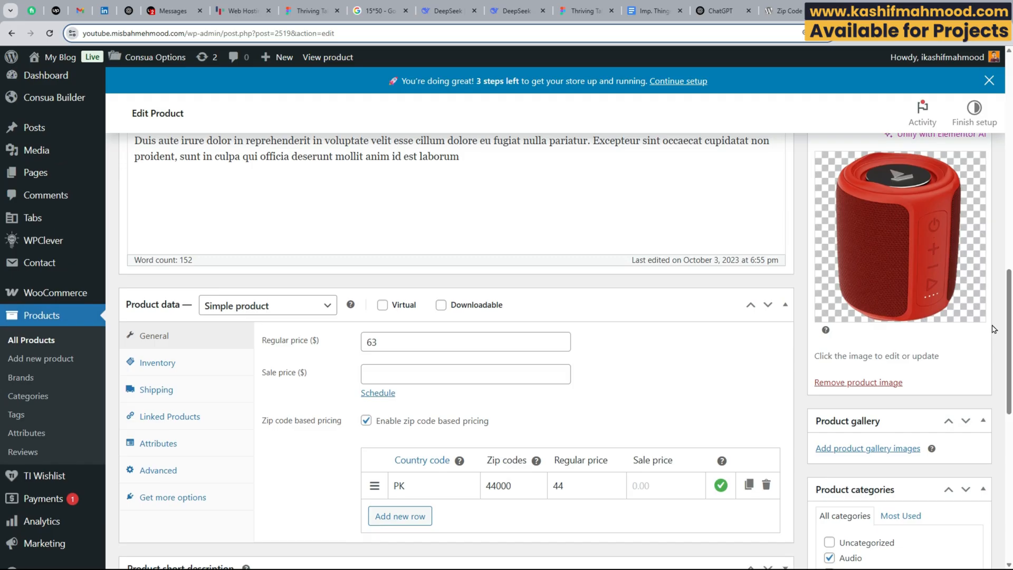
drag(1011, 338, 964, 255)
click(963, 255)
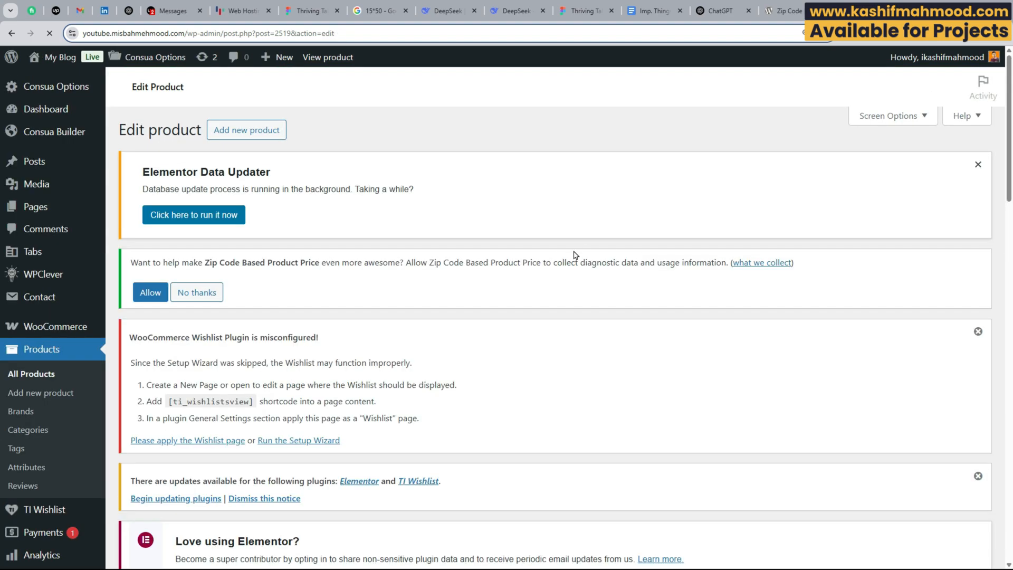
- Open the Wireless Speaker's storefront page through its permalink
scroll(561, 253, down, 3)
scroll(560, 253, down, 3)
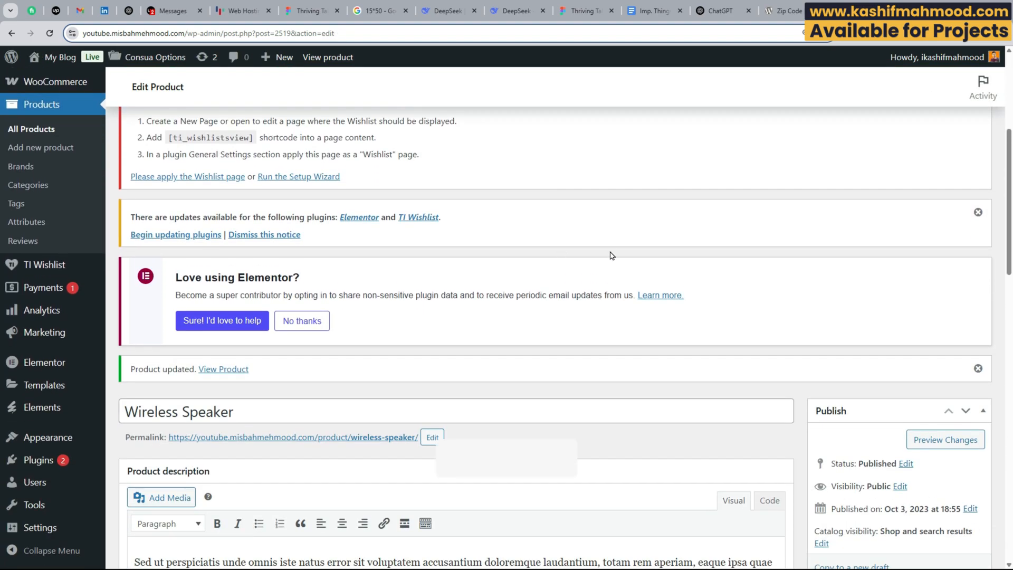
scroll(602, 296, down, 5)
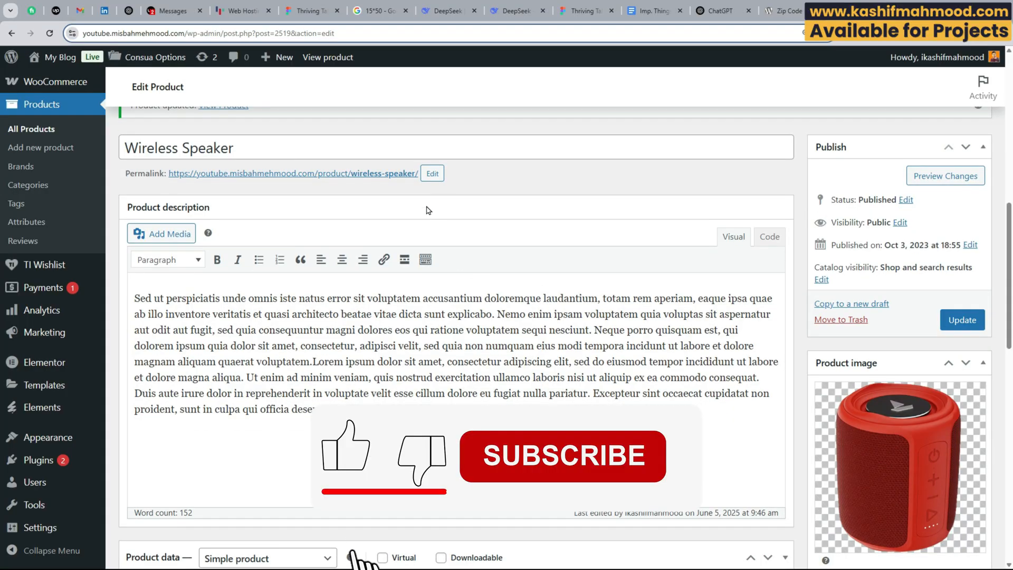
click(384, 175)
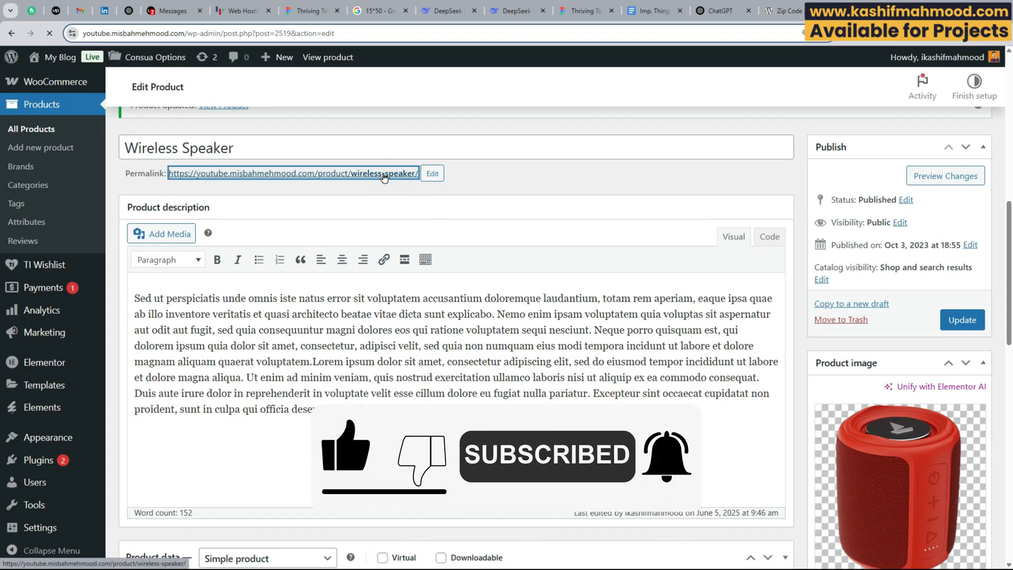
- Set the shopper location on the Wireless Speaker page to Pakistan with zip code 44000 and submit it
scroll(612, 299, down, 5)
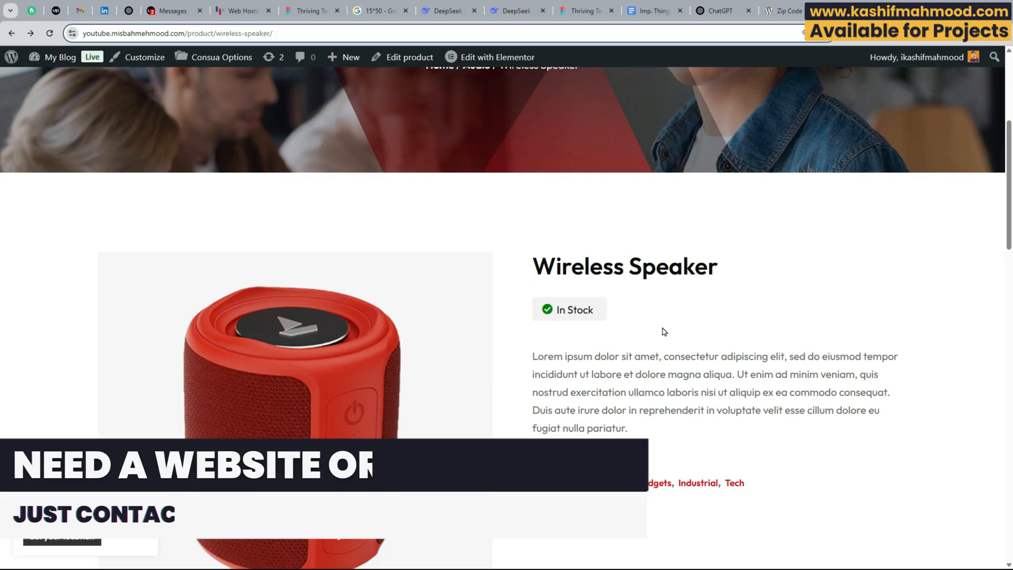
scroll(599, 333, down, 2)
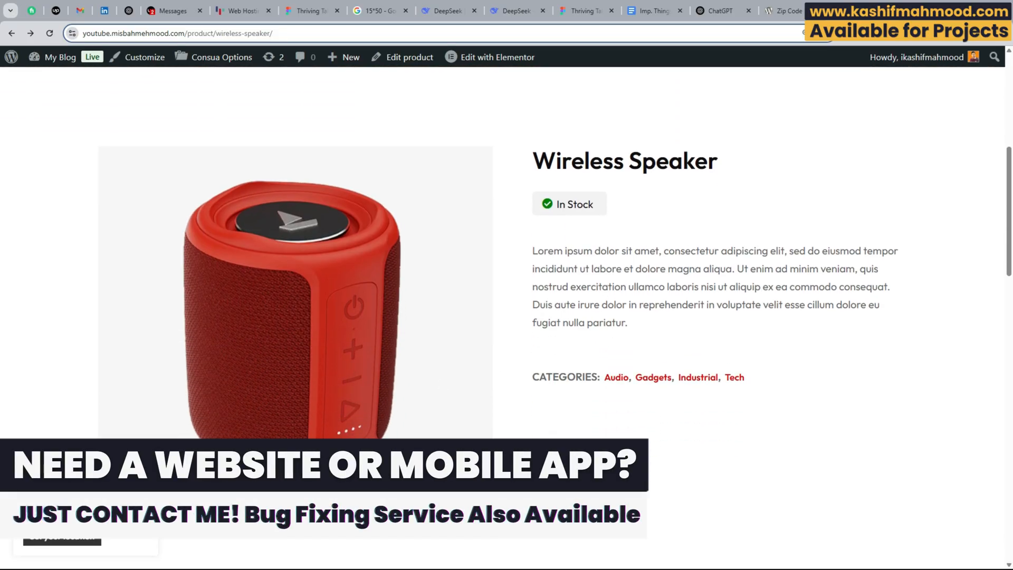
click(64, 542)
click(480, 245)
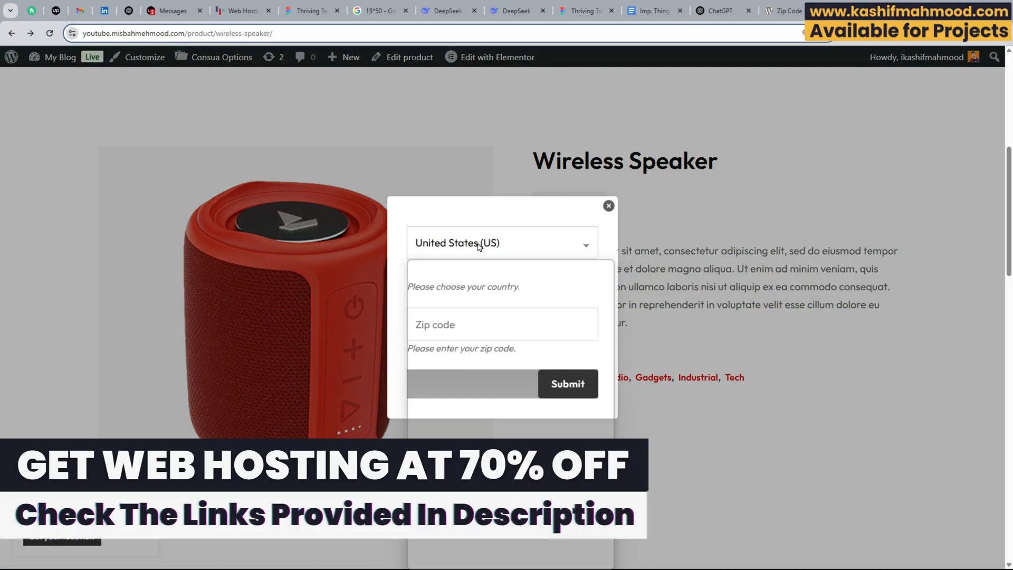
text(p)
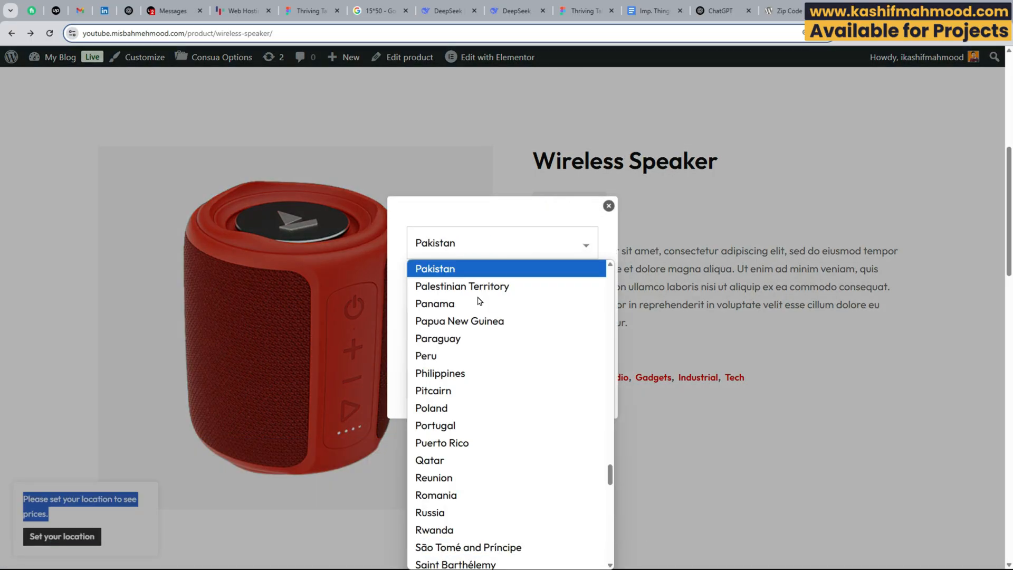
click(457, 269)
click(456, 325)
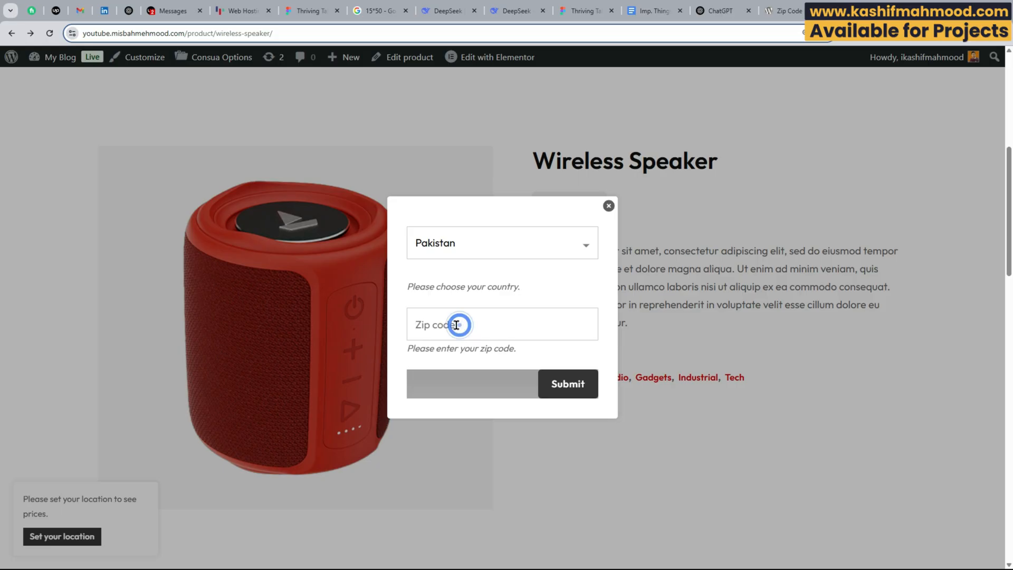
text(44000)
click(569, 385)
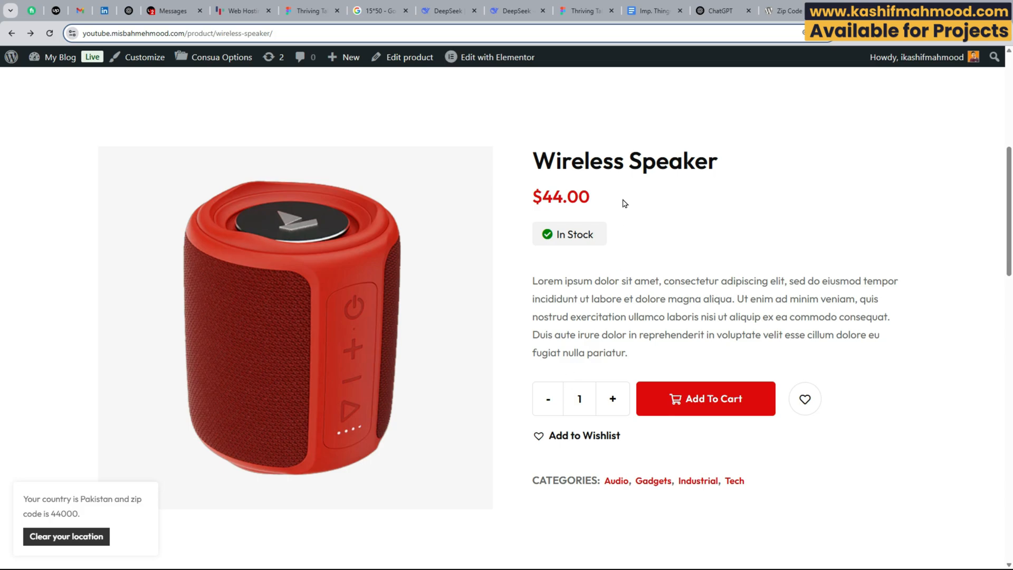
- Check the Wireless Speaker's price, cart options and location notice for the chosen zip code
scroll(606, 338, down, 3)
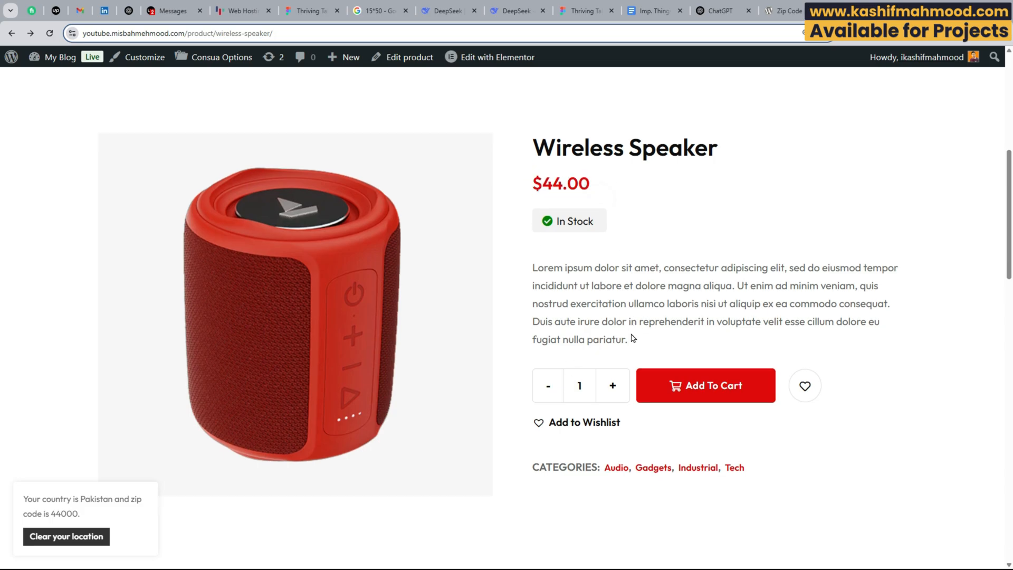
scroll(633, 338, up, 2)
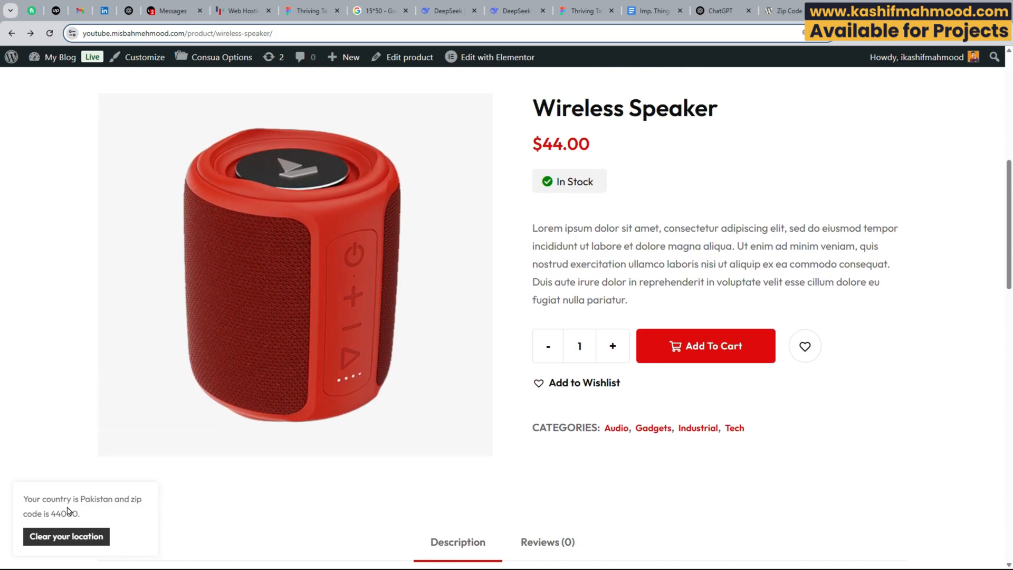
triple_click(58, 494)
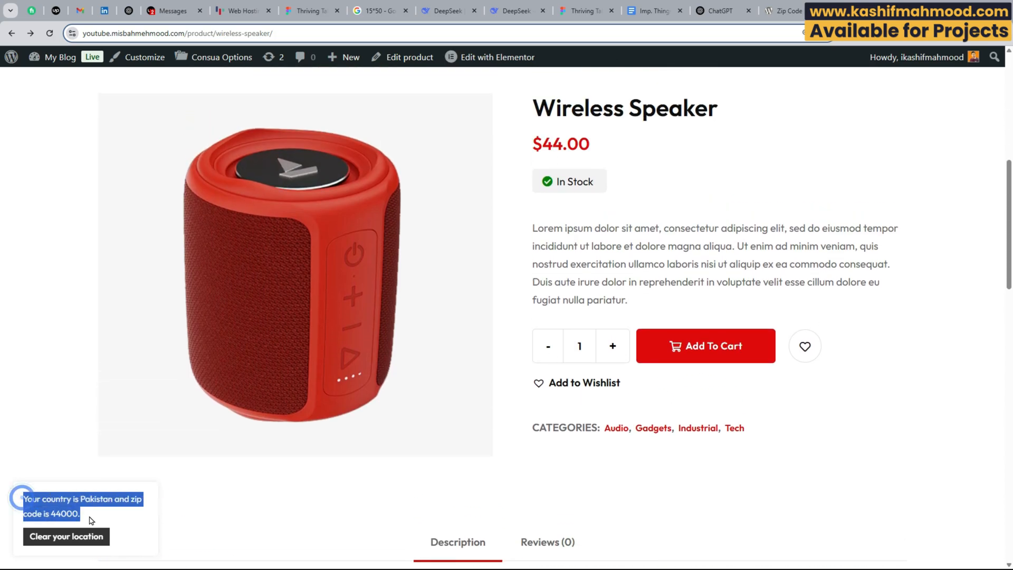
click(119, 512)
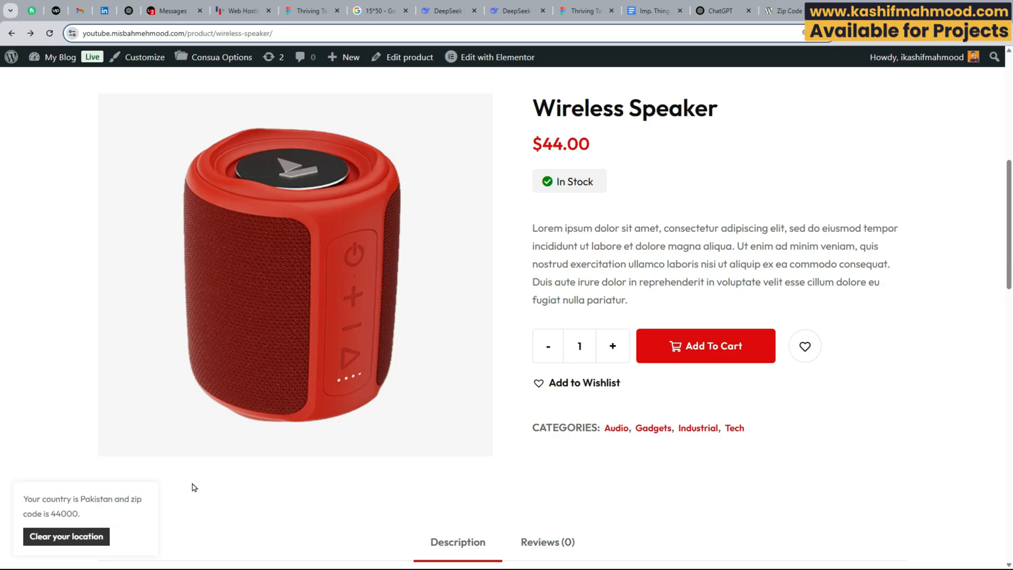
scroll(534, 351, up, 2)
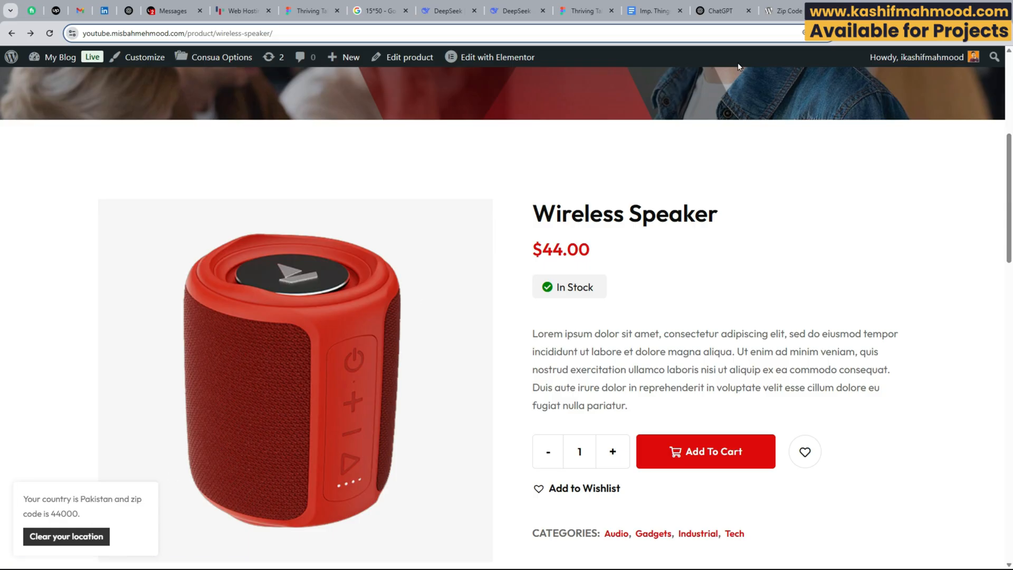
- Open the WordPress admin dashboard and go to the settings of the installed Zip Code Based Product Price plugin
click(782, 10)
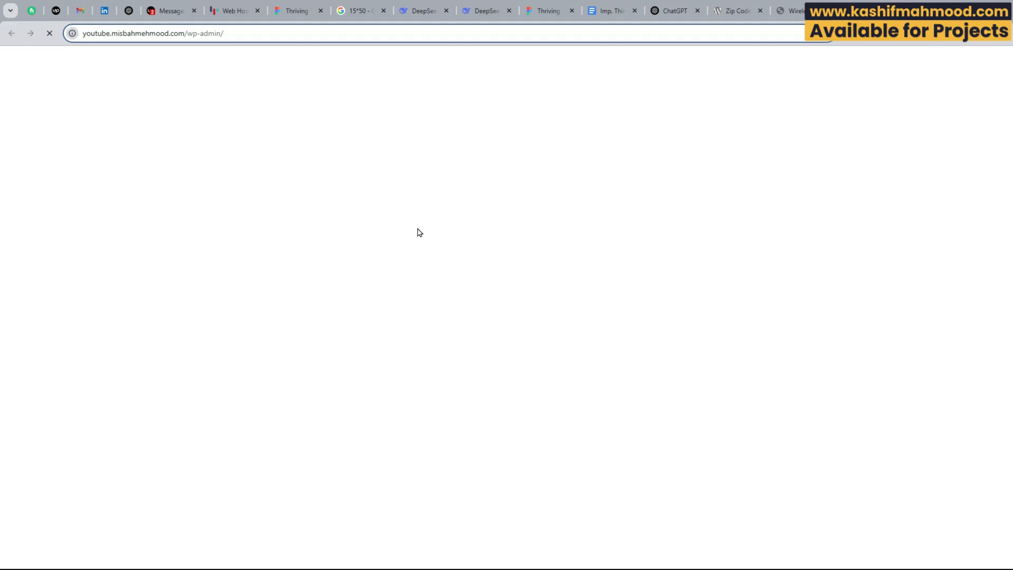
scroll(38, 468, down, 2)
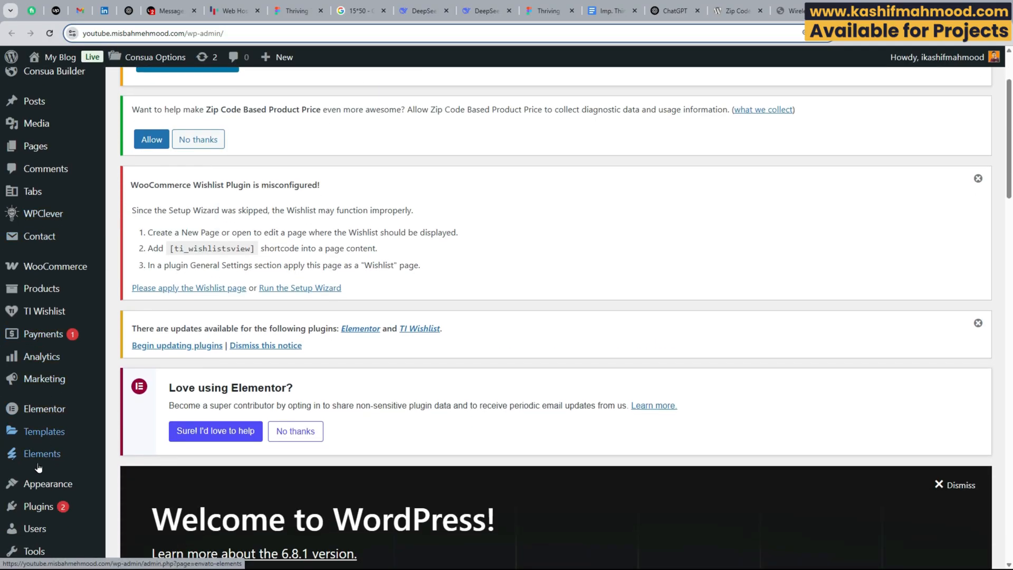
click(36, 507)
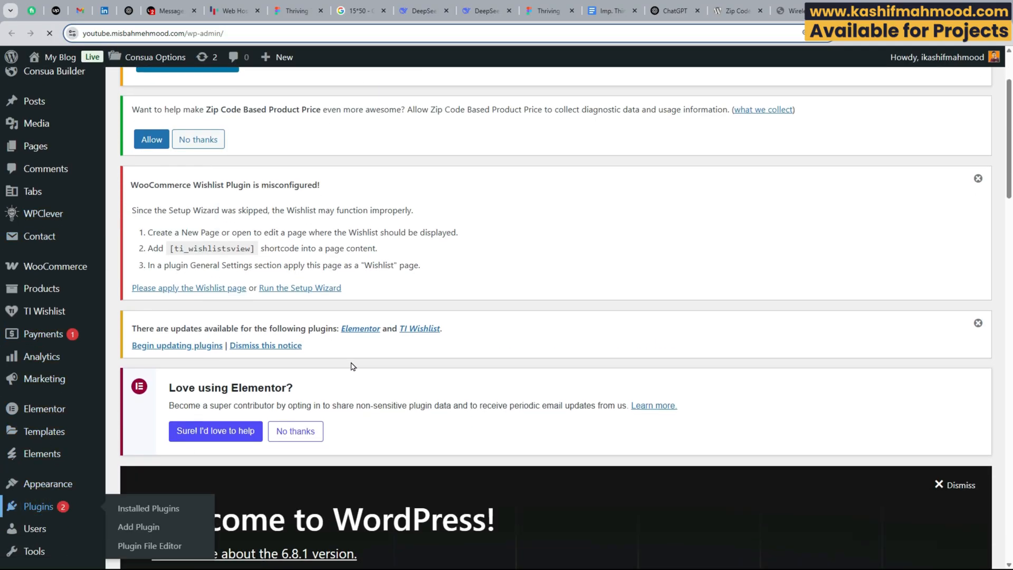
scroll(245, 335, down, 10)
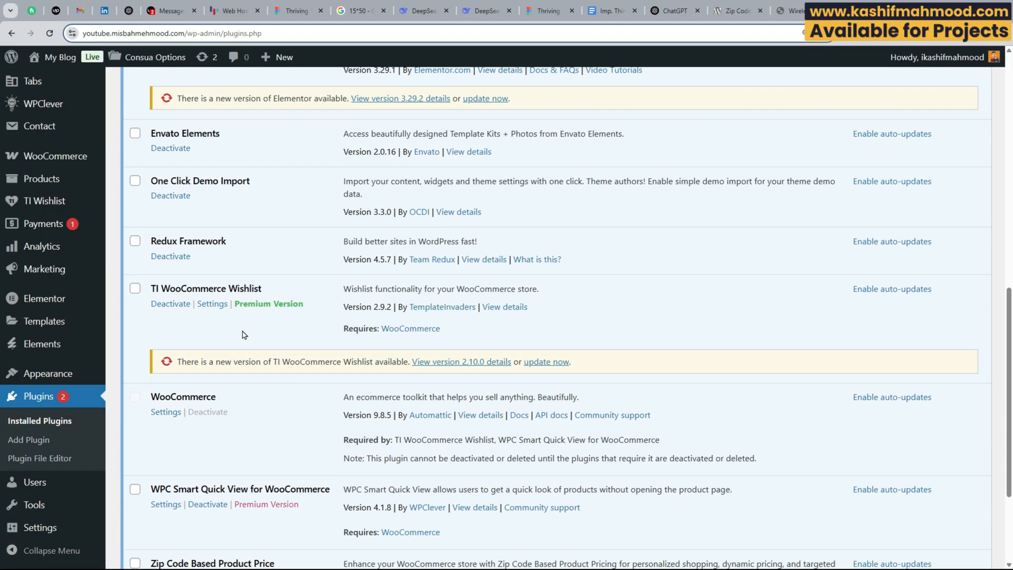
scroll(244, 335, down, 3)
click(169, 427)
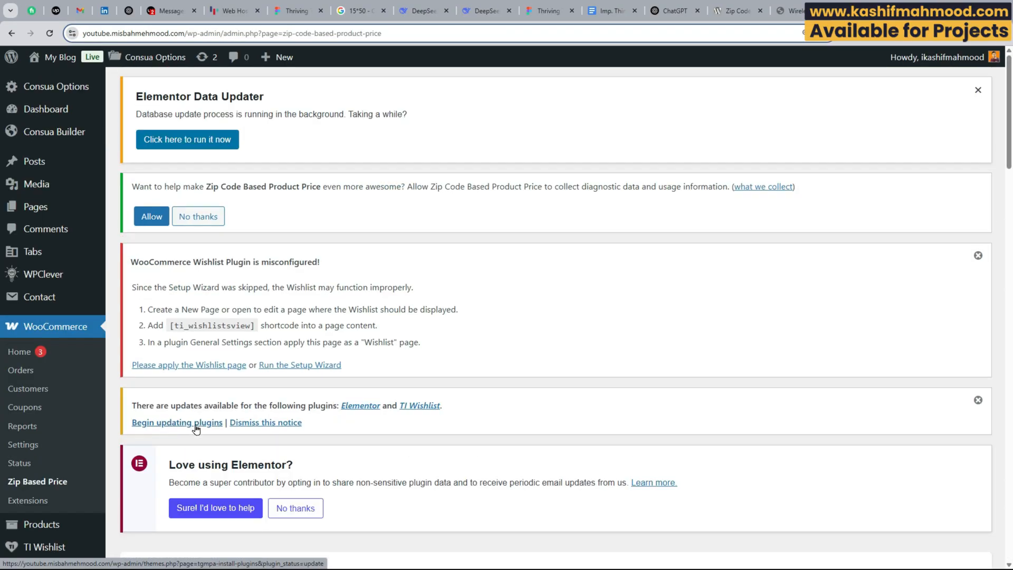
- Set "Show popup window immediately" to Yes in the plugin's popup settings and save the changes
scroll(242, 410, down, 10)
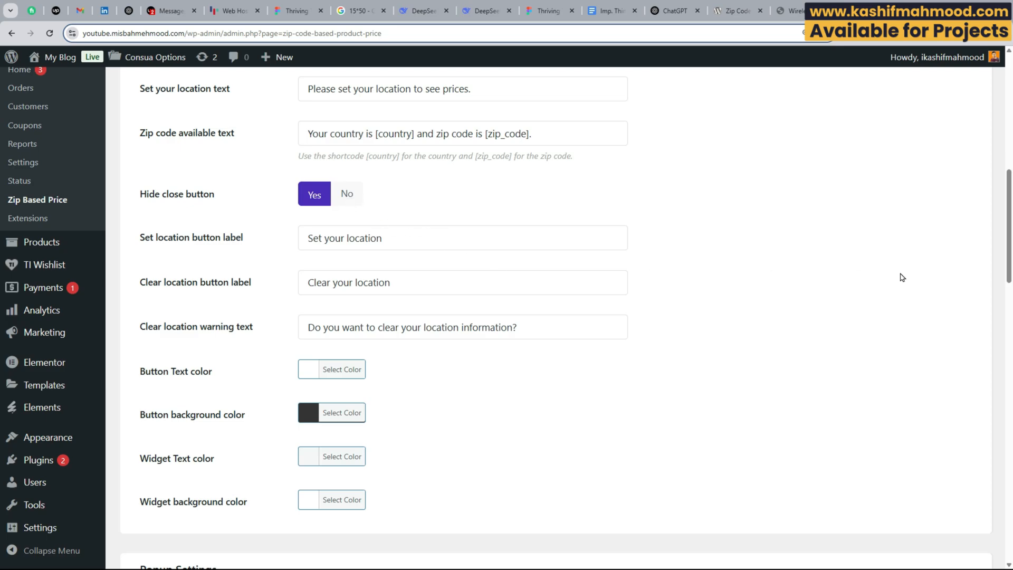
drag(1009, 253, 1011, 445)
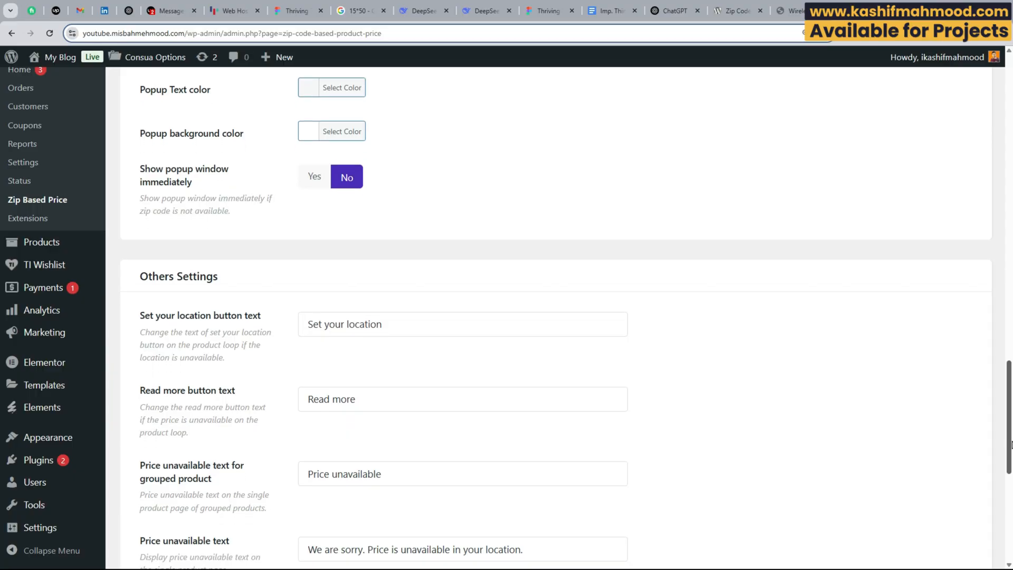
triple_click(144, 167)
click(317, 178)
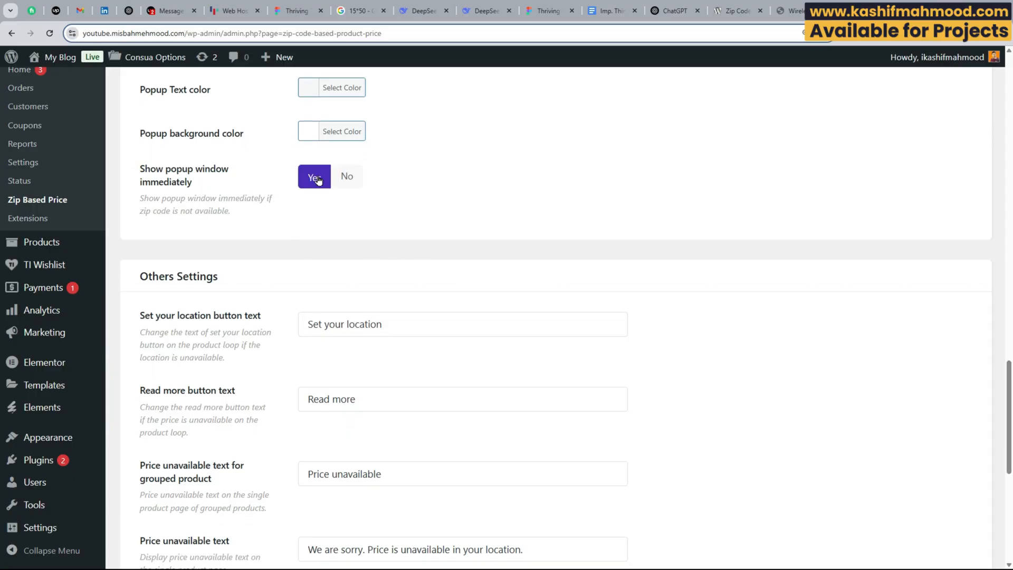
drag(1010, 396, 997, 510)
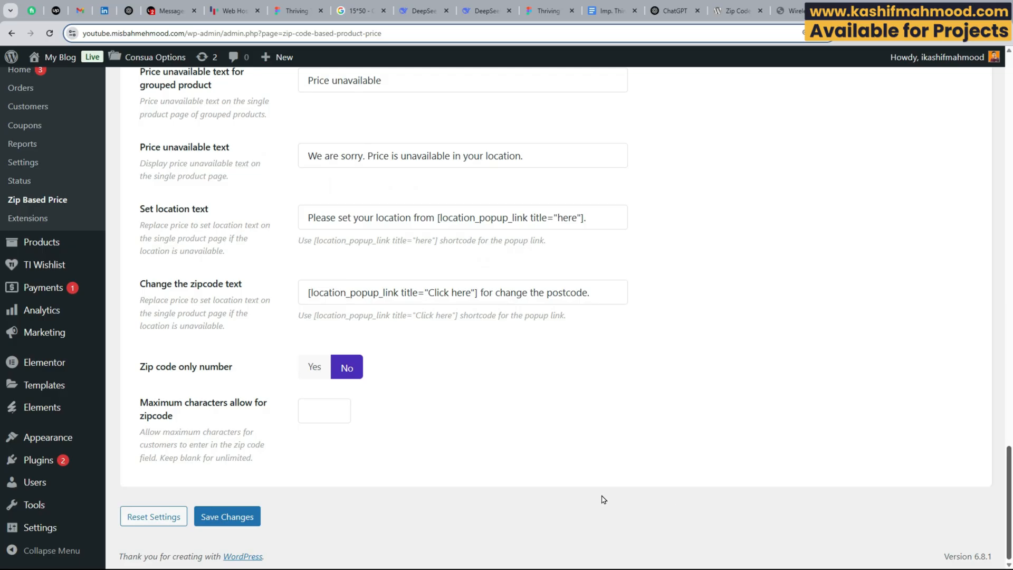
click(227, 517)
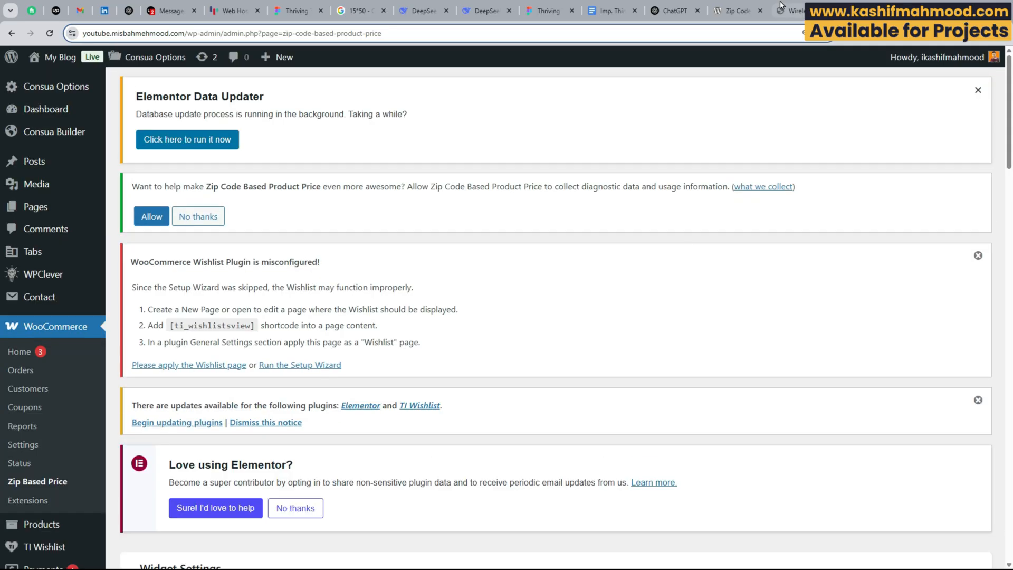
- Reload the Wireless Speaker storefront page, clear the saved shopper location and confirm the clearing
click(786, 12)
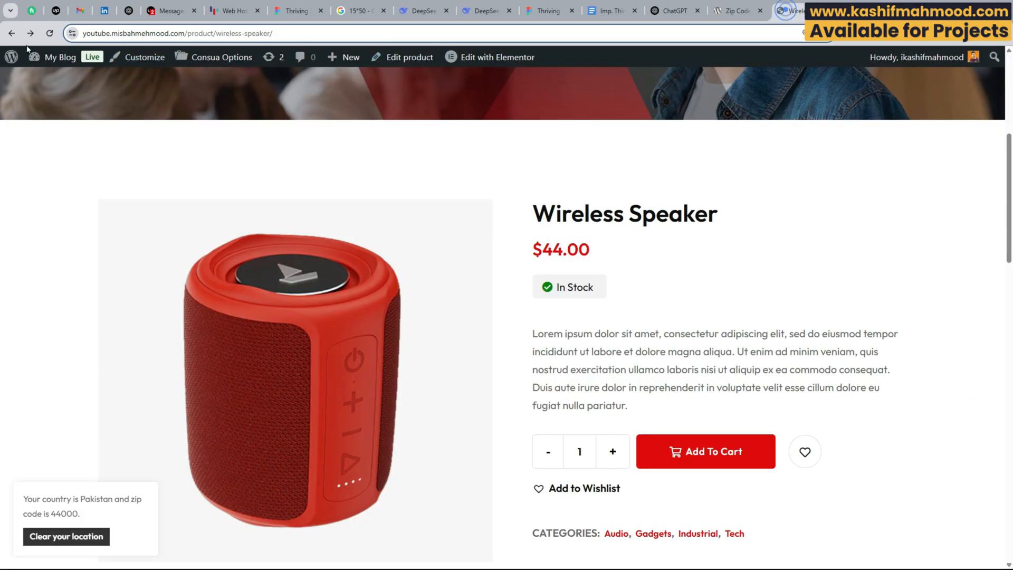
click(50, 33)
scroll(593, 255, down, 2)
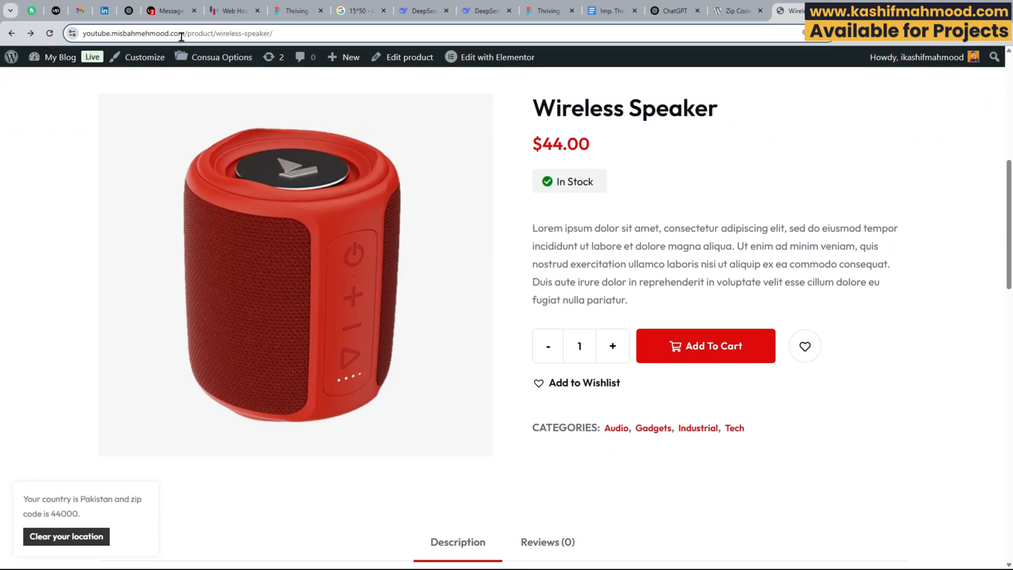
click(66, 539)
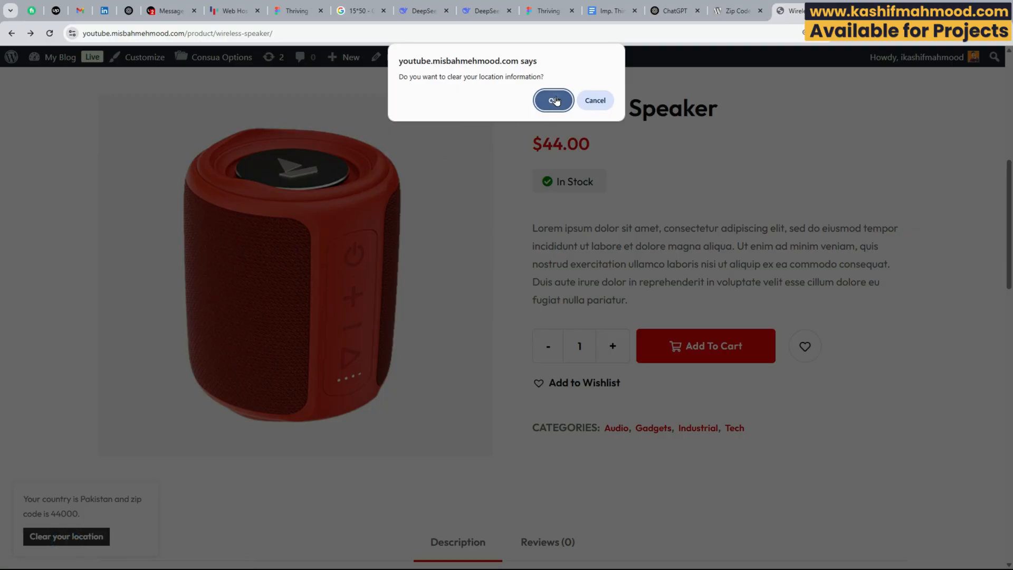
click(552, 99)
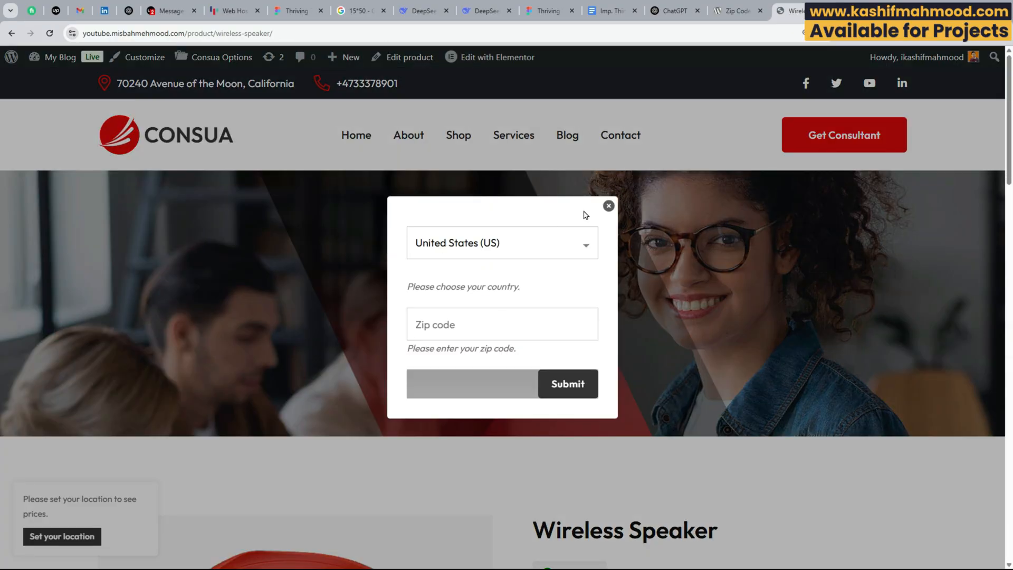
- Dismiss the automatic location popup, then submit United States (US) with zip code 44000 as the shopper location
click(609, 205)
scroll(362, 254, down, 8)
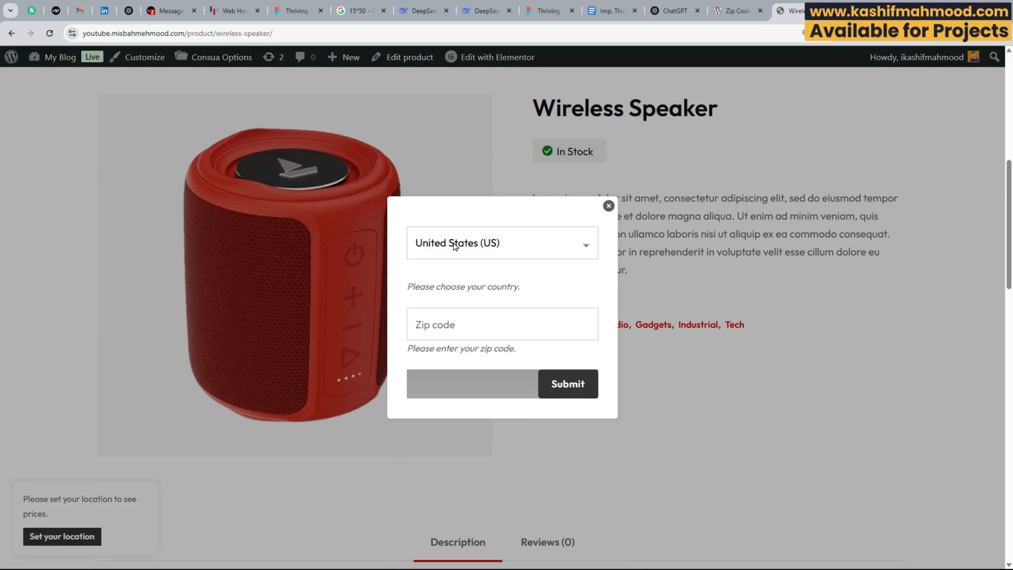
click(452, 324)
click(500, 363)
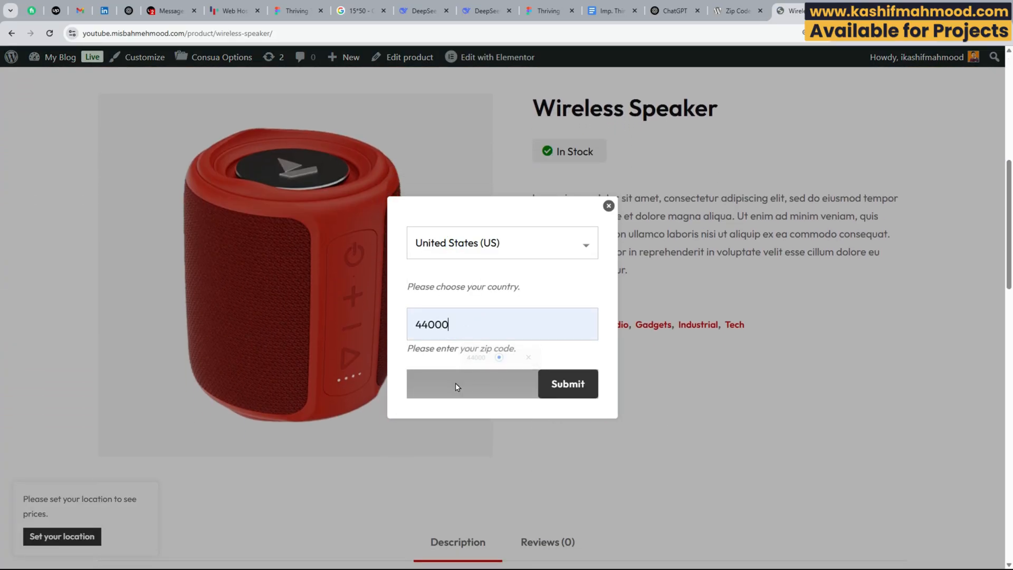
double_click(470, 330)
click(571, 390)
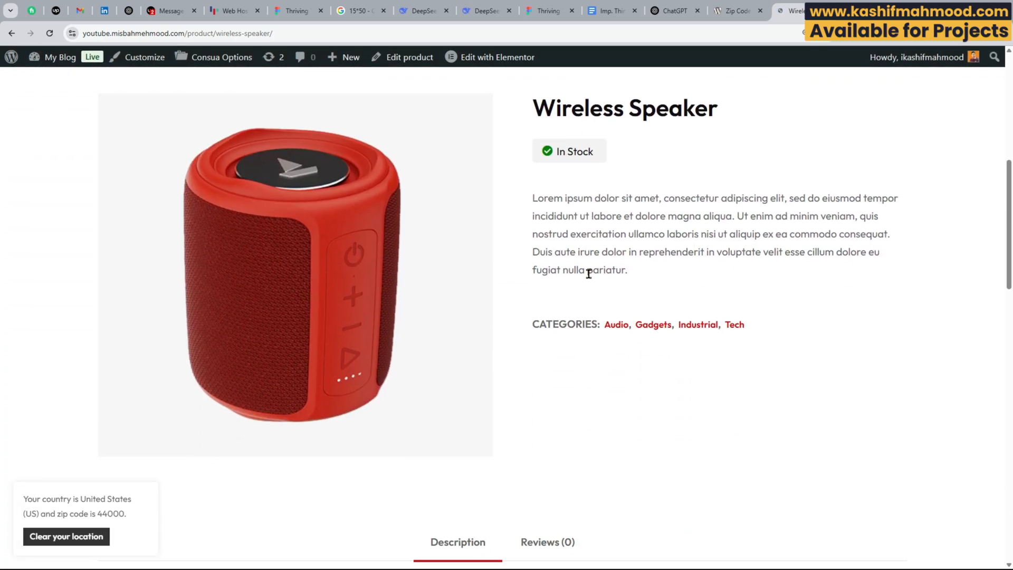
- Clear the United States shopper location and open the country choice in the location popup
click(71, 537)
key(Return)
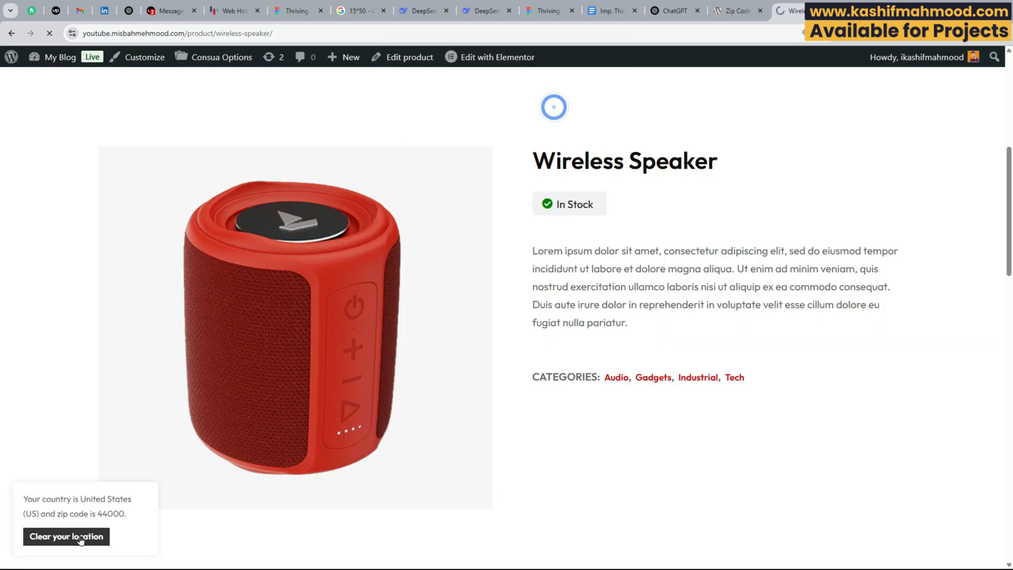
drag(81, 500, 138, 500)
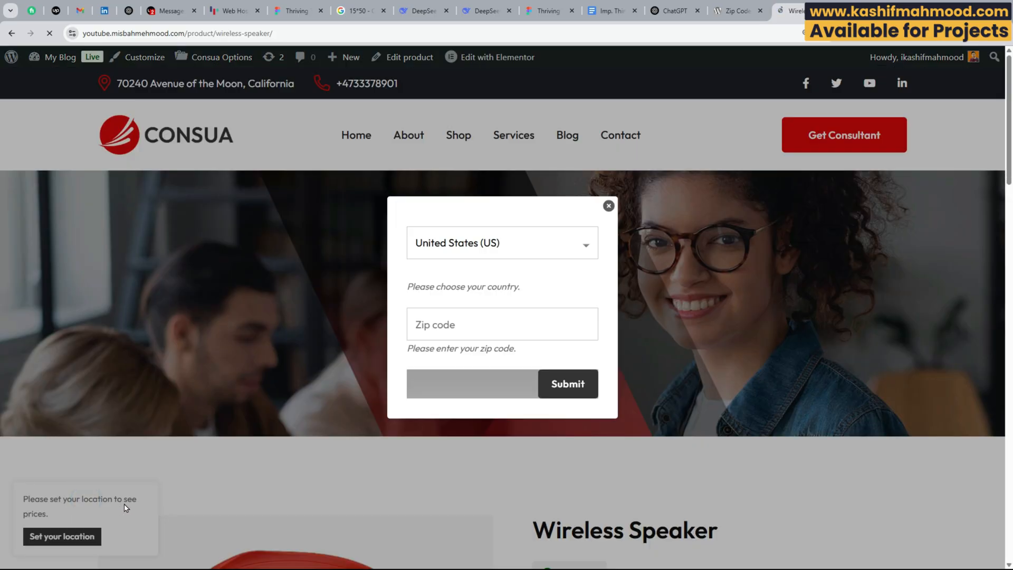
click(480, 258)
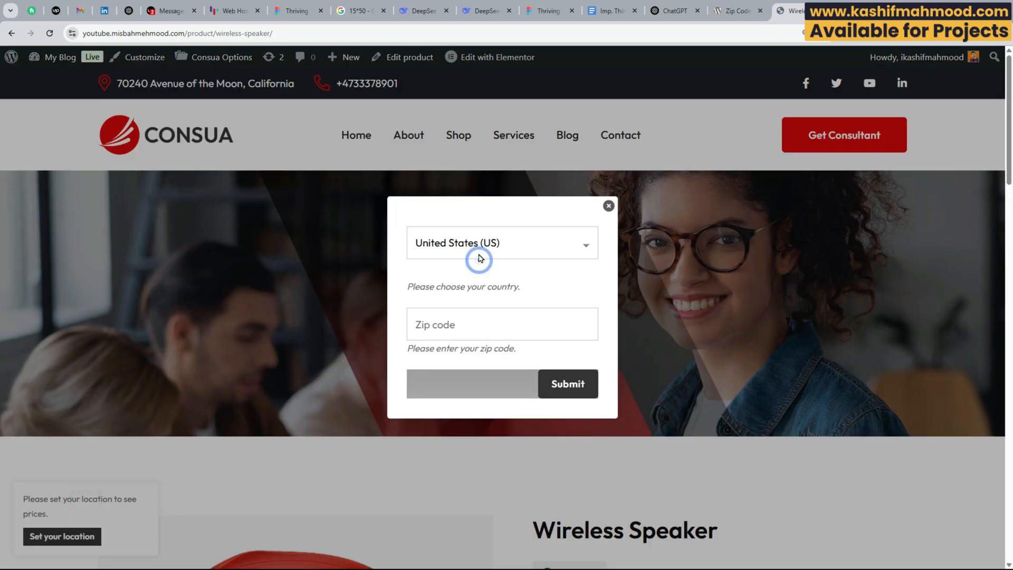